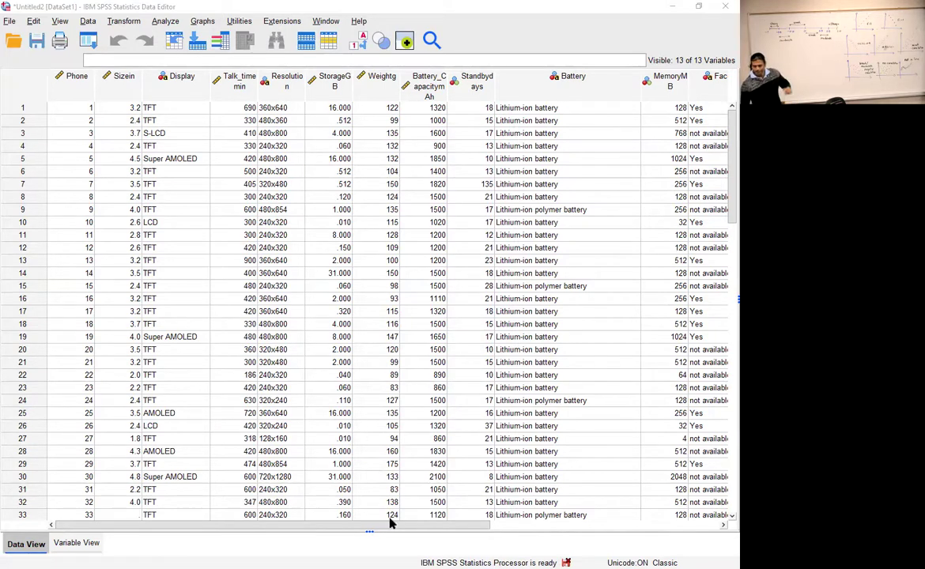
{"action": "left_click", "coordinate": [444, 534]}
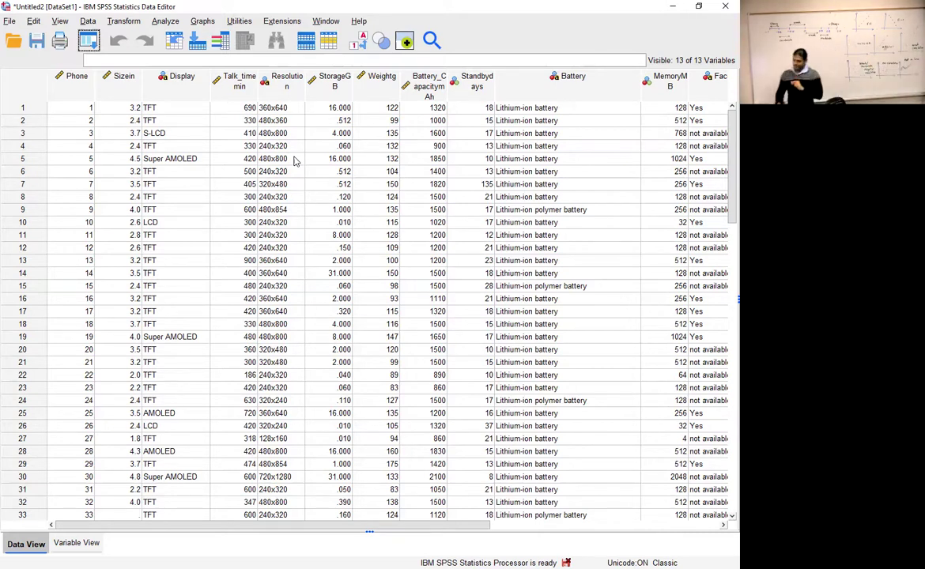
{"action": "left_click", "coordinate": [201, 21]}
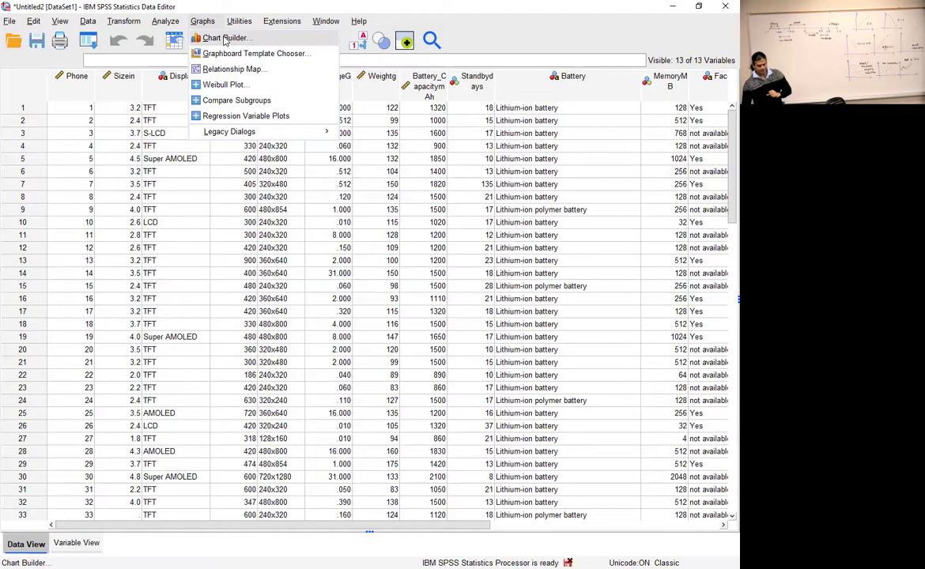
{"action": "left_click", "coordinate": [225, 38]}
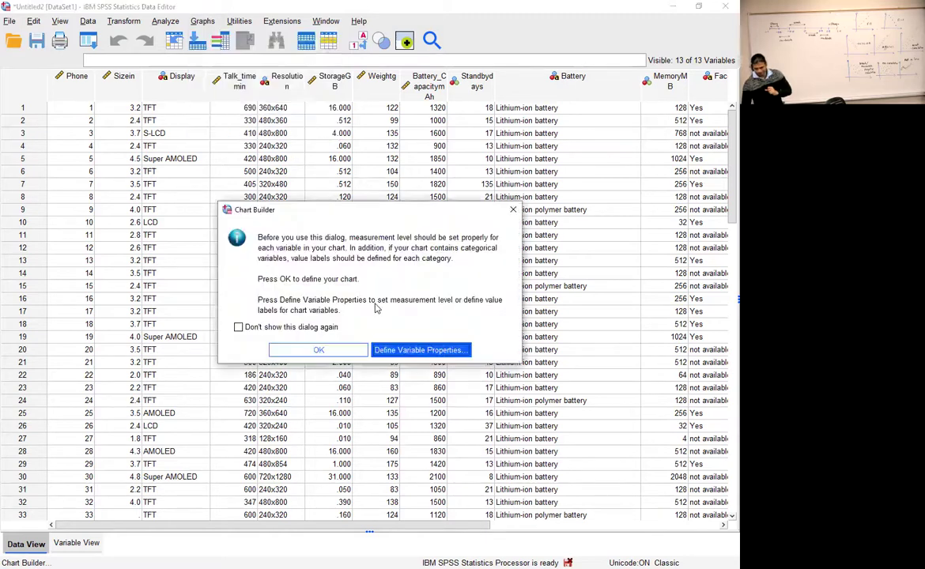
{"action": "left_click", "coordinate": [342, 350]}
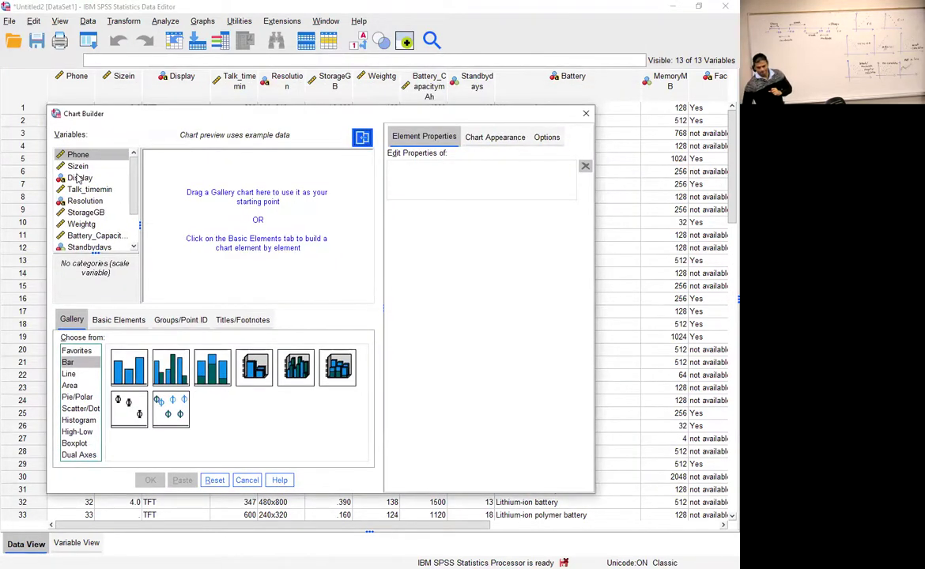
{"action": "left_click", "coordinate": [75, 157]}
{"action": "left_click", "coordinate": [78, 164]}
{"action": "left_click_drag", "start_coordinate": [80, 178], "coordinate": [249, 176]}
{"action": "mouse_move", "coordinate": [77, 166]}
{"action": "left_mouse_down"}
{"action": "mouse_move", "coordinate": [286, 170]}
{"action": "mouse_move", "coordinate": [255, 155]}
{"action": "mouse_move", "coordinate": [87, 163]}
{"action": "left_mouse_up"}
{"action": "right_click", "coordinate": [96, 172]}
{"action": "right_click", "coordinate": [100, 172]}
{"action": "right_click", "coordinate": [101, 172]}
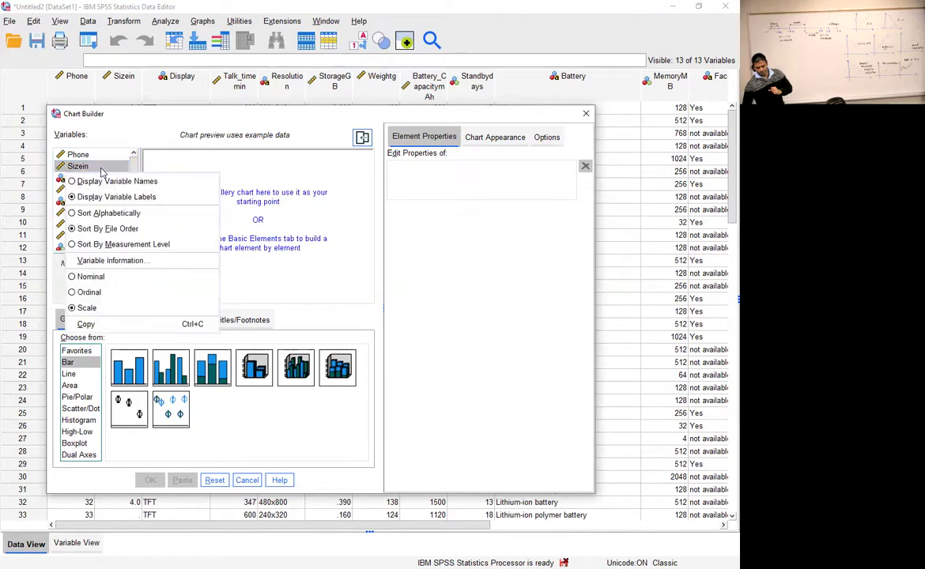
{"action": "left_click", "coordinate": [401, 196]}
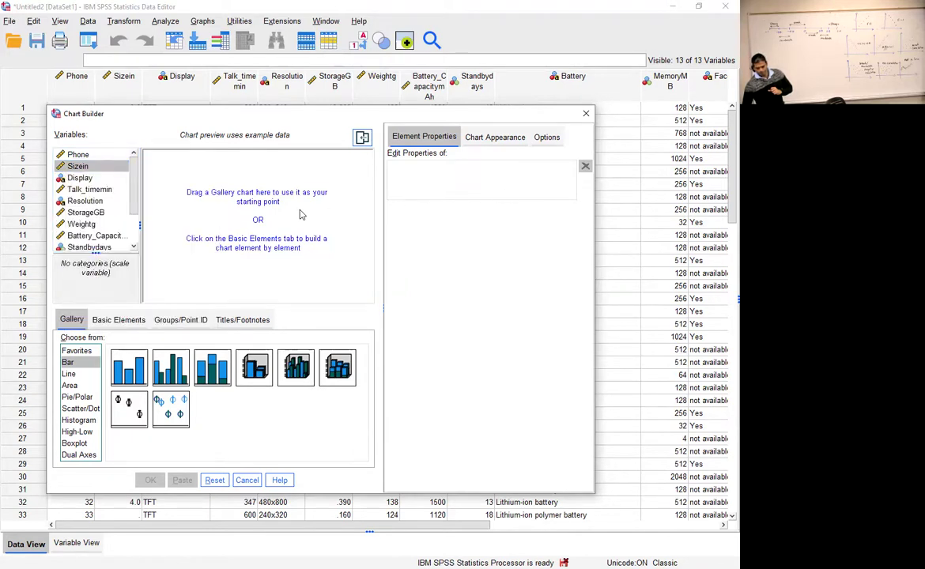
{"action": "left_click", "coordinate": [79, 408]}
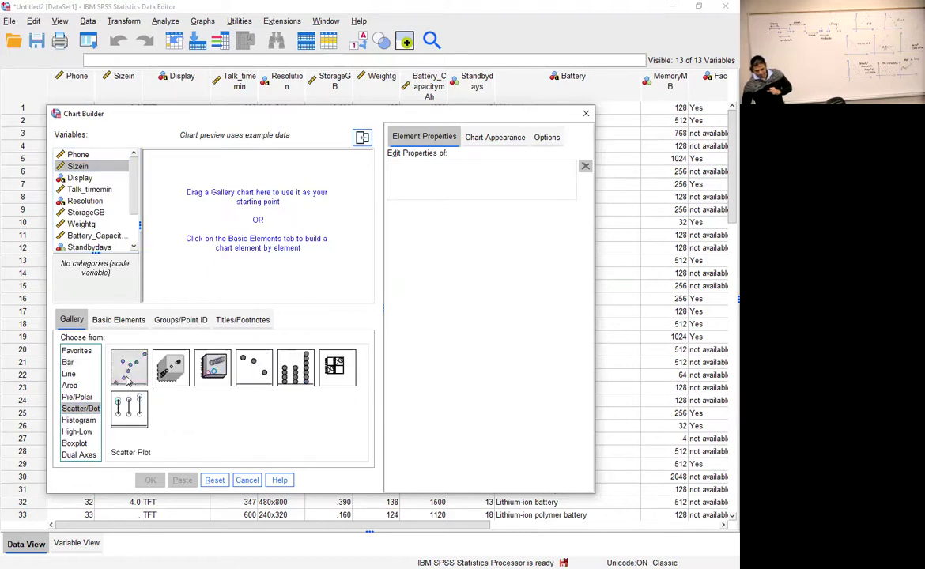
{"action": "double_click", "coordinate": [128, 367]}
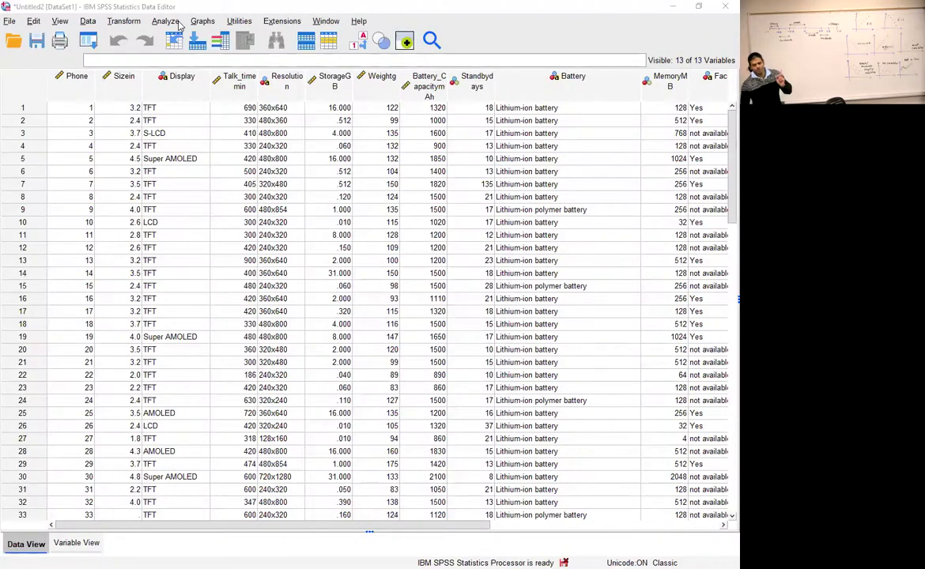
Define a legacy simple scatterplot with Talk_timemin on the Y axis and Battery_CapacitymAh on the X axis.
{"action": "left_click", "coordinate": [178, 26]}
{"action": "mouse_move", "coordinate": [202, 22]}
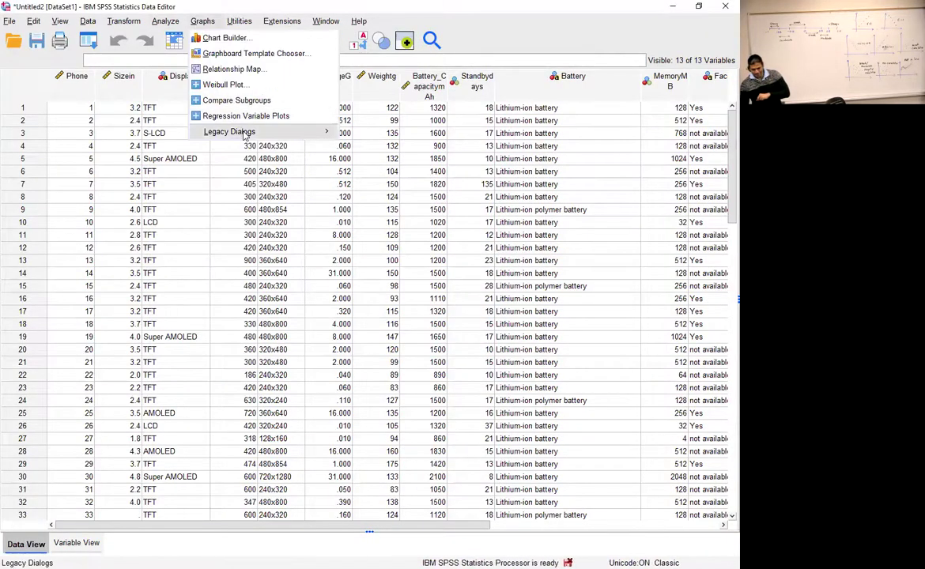
{"action": "mouse_move", "coordinate": [245, 133]}
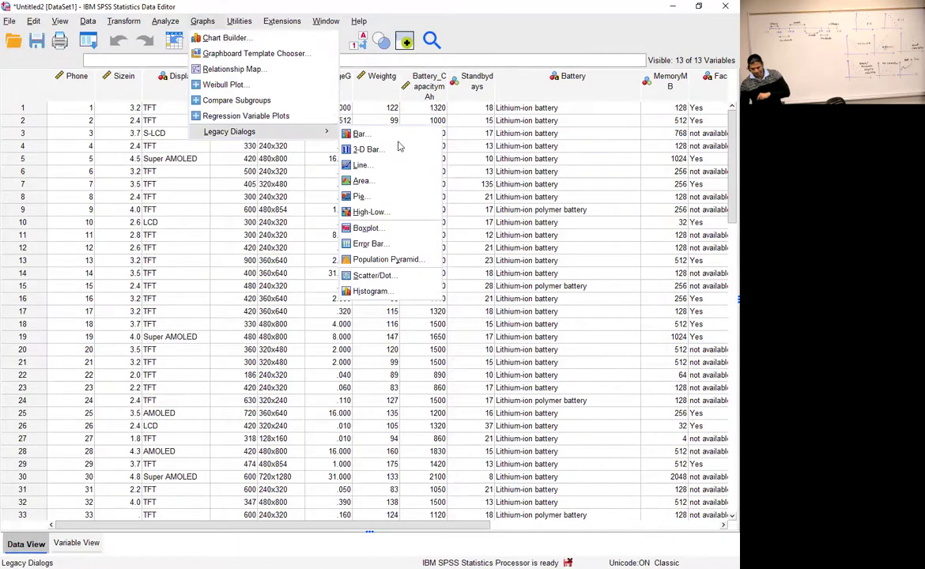
{"action": "left_click", "coordinate": [387, 277]}
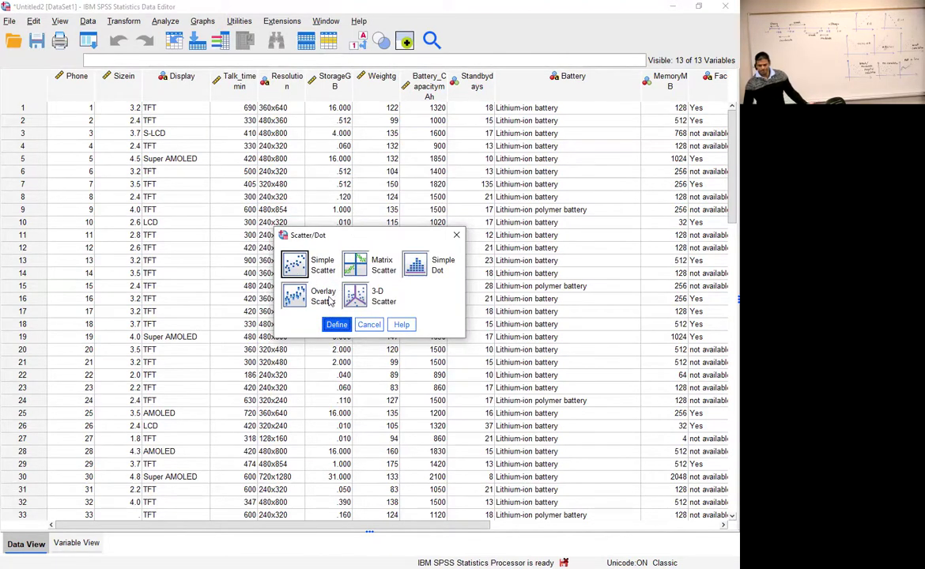
{"action": "left_click", "coordinate": [337, 325]}
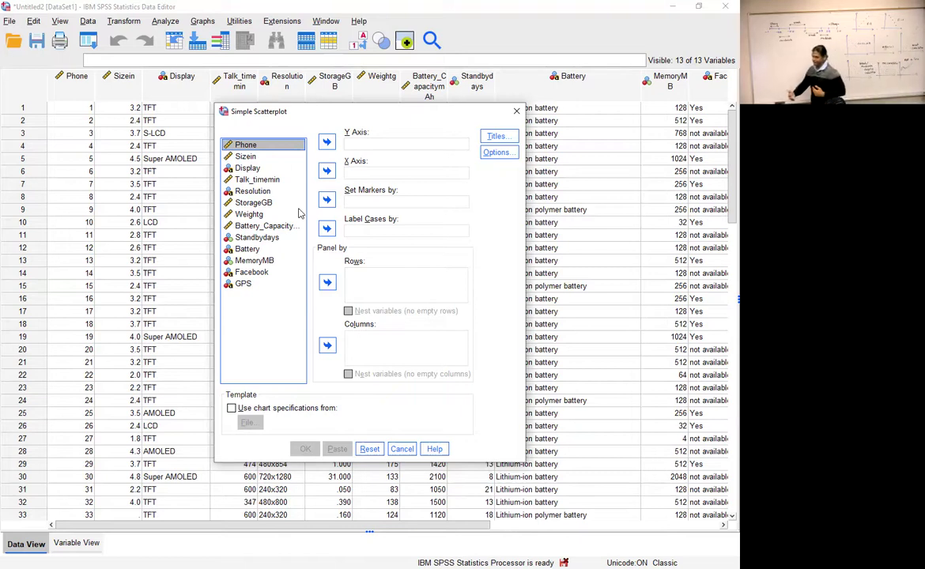
{"action": "left_click", "coordinate": [258, 180]}
{"action": "left_click", "coordinate": [326, 142]}
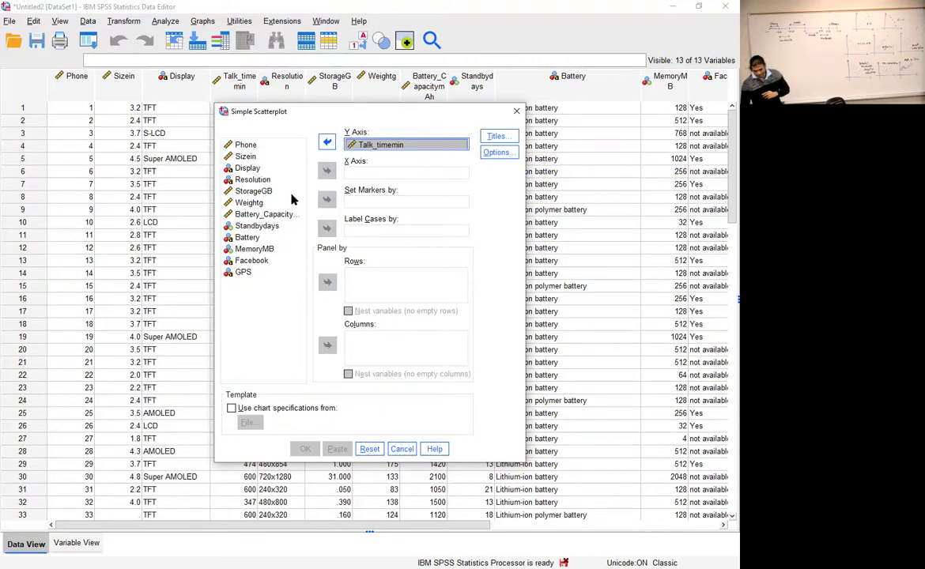
{"action": "left_click", "coordinate": [264, 213]}
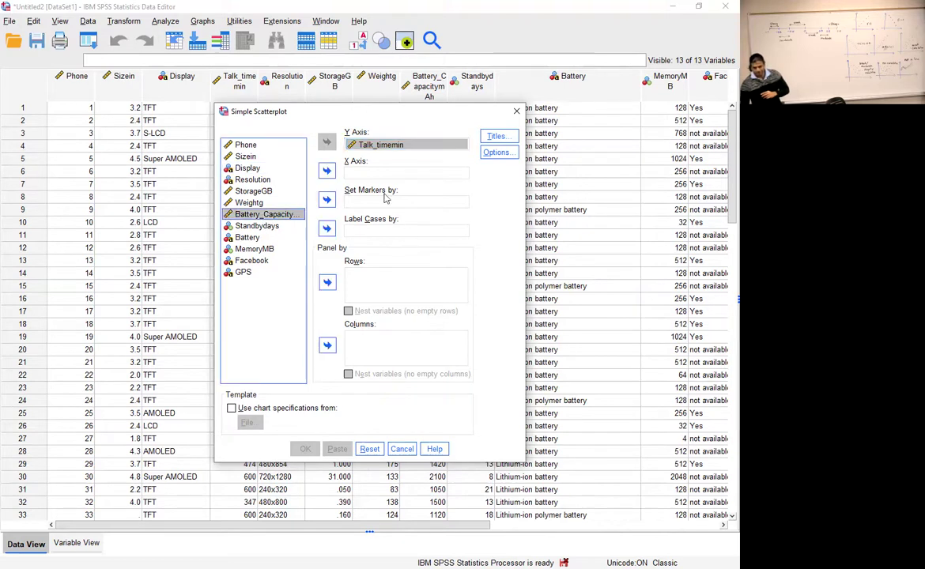
{"action": "left_click", "coordinate": [327, 170]}
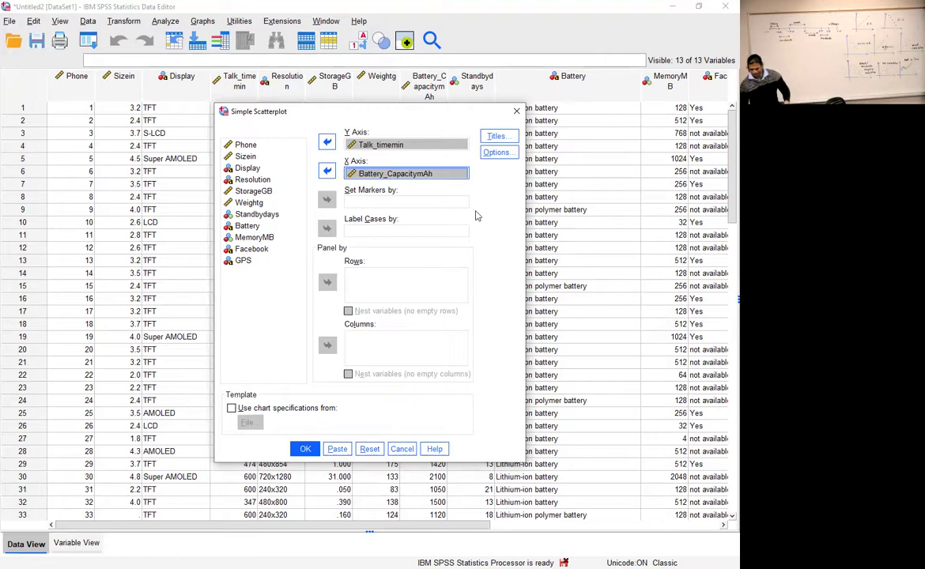
Title the scatterplot "Talk time Vs Battery Capacity" with "STA 2122" as the second title line, and generate the chart.
{"action": "left_click", "coordinate": [499, 152]}
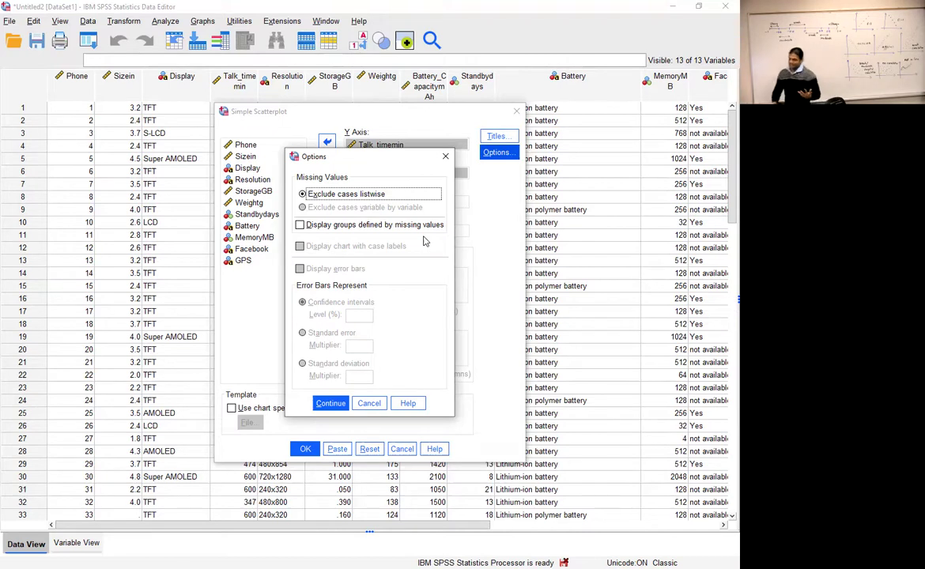
{"action": "left_click", "coordinate": [382, 405]}
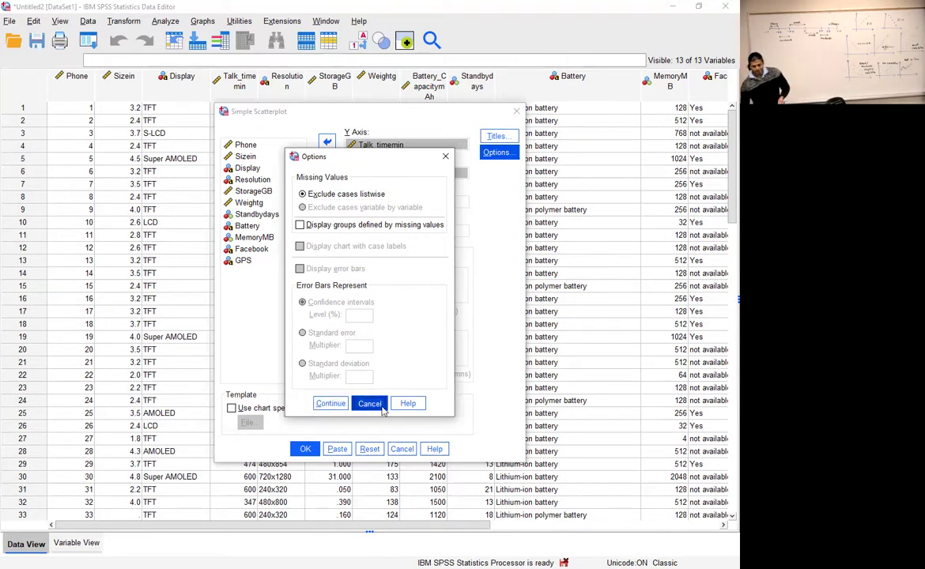
{"action": "left_click", "coordinate": [496, 138]}
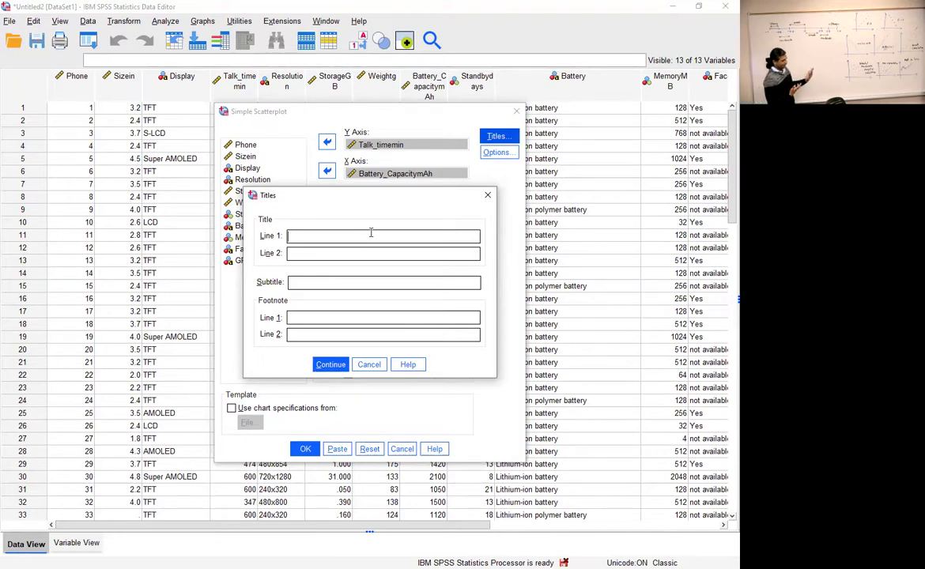
{"action": "type", "text": "T"}
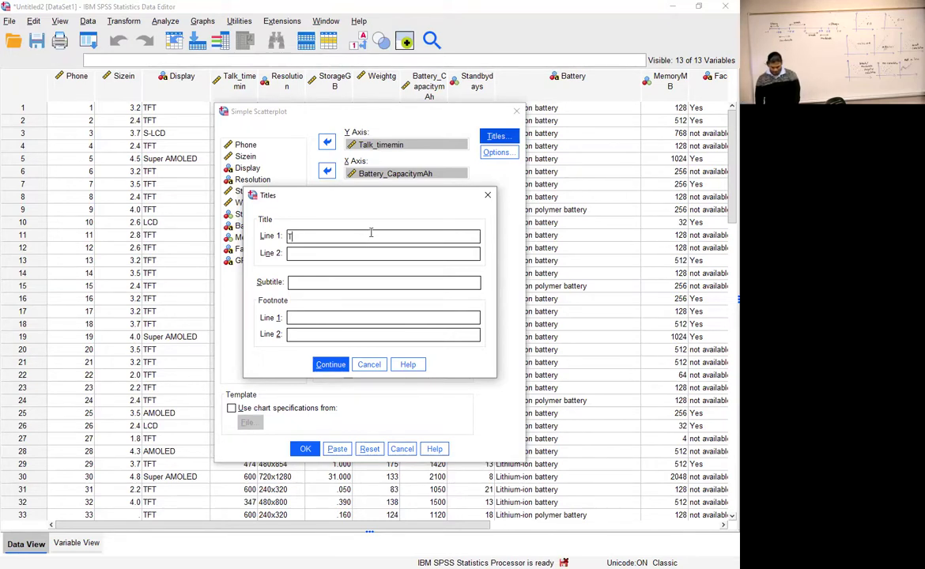
{"action": "type", "text": "alk time"}
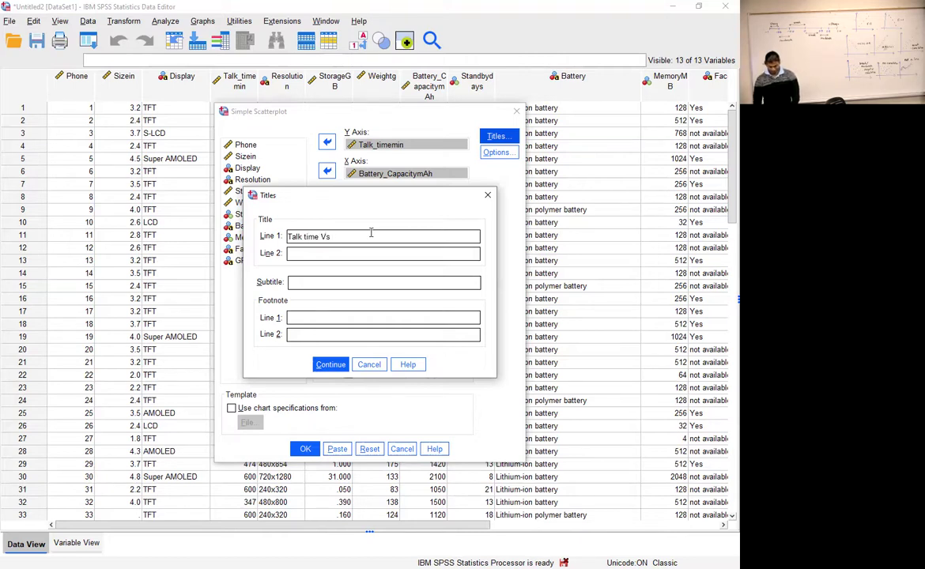
{"action": "type", "text": "Vs Battery Capacity"}
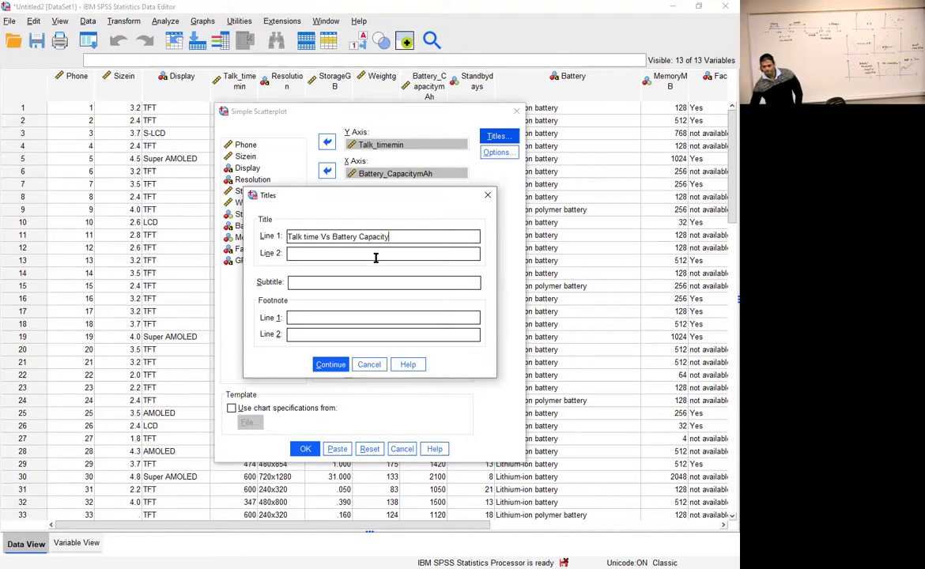
{"action": "left_click", "coordinate": [374, 255]}
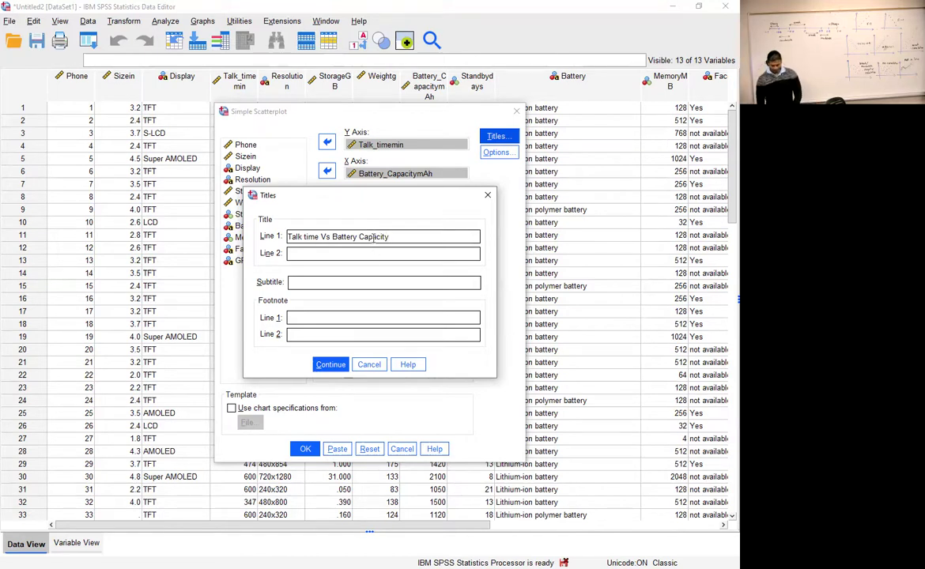
{"action": "type", "text": "STA 2122"}
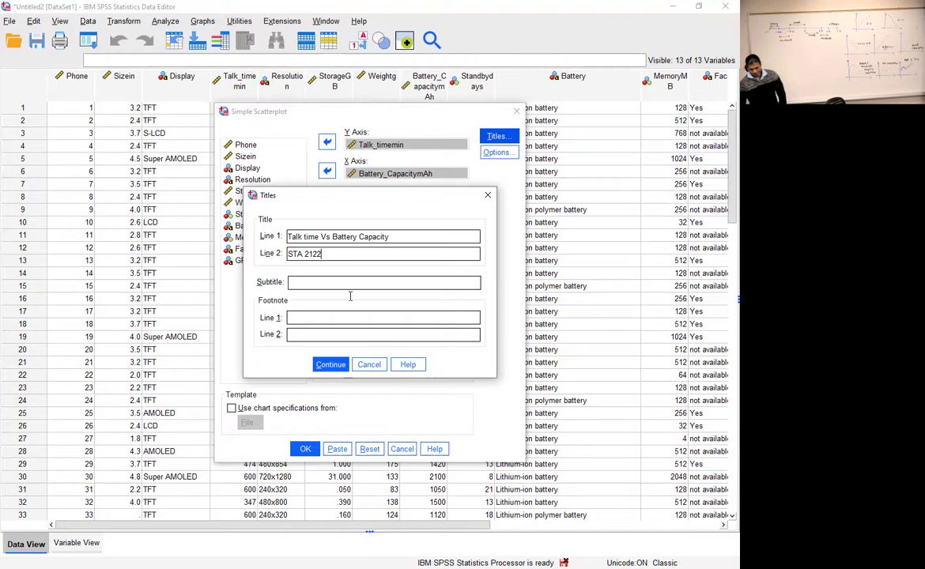
{"action": "key", "text": "Return"}
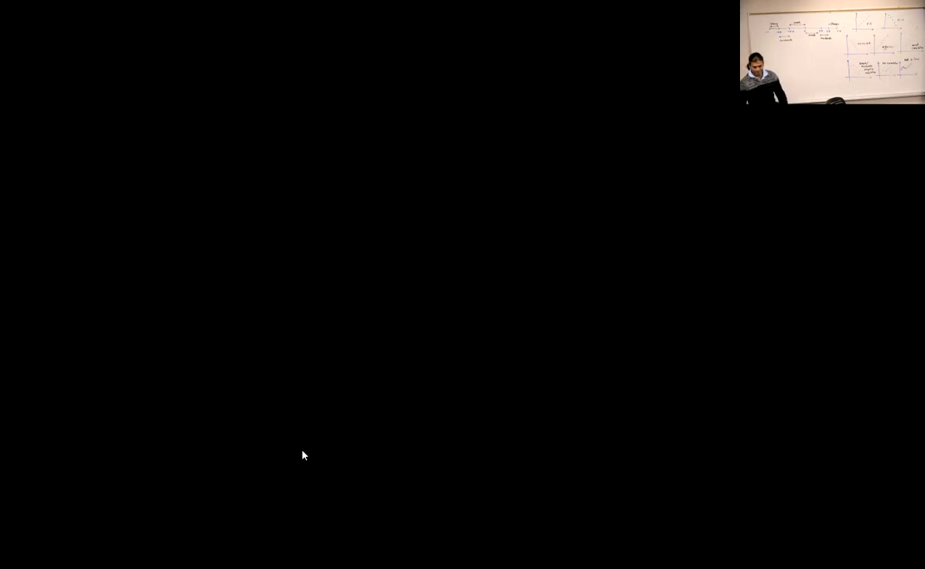
{"action": "left_click", "coordinate": [305, 450]}
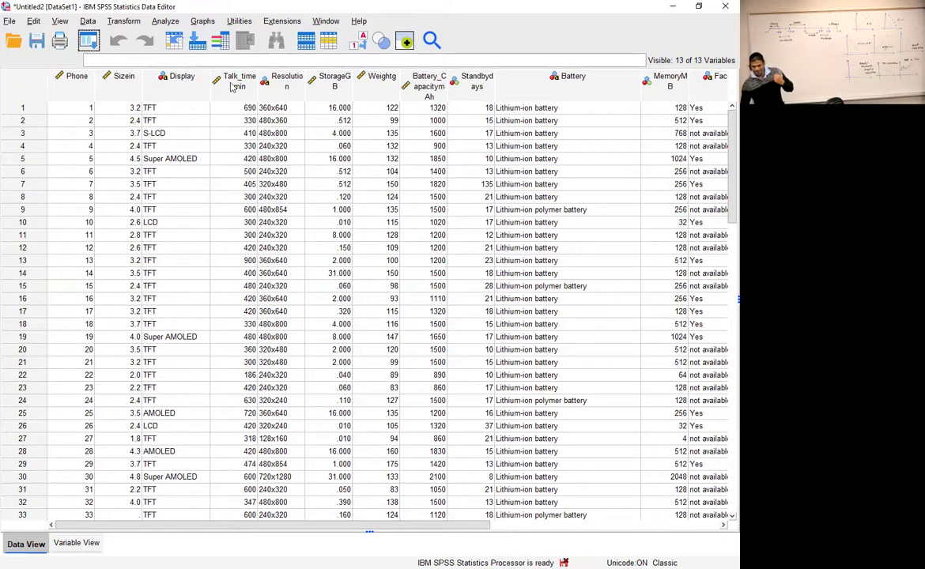
Start another legacy simple scatterplot and remove Talk_timemin and Battery_CapacitymAh from its Y and X axes.
{"action": "left_click", "coordinate": [202, 21]}
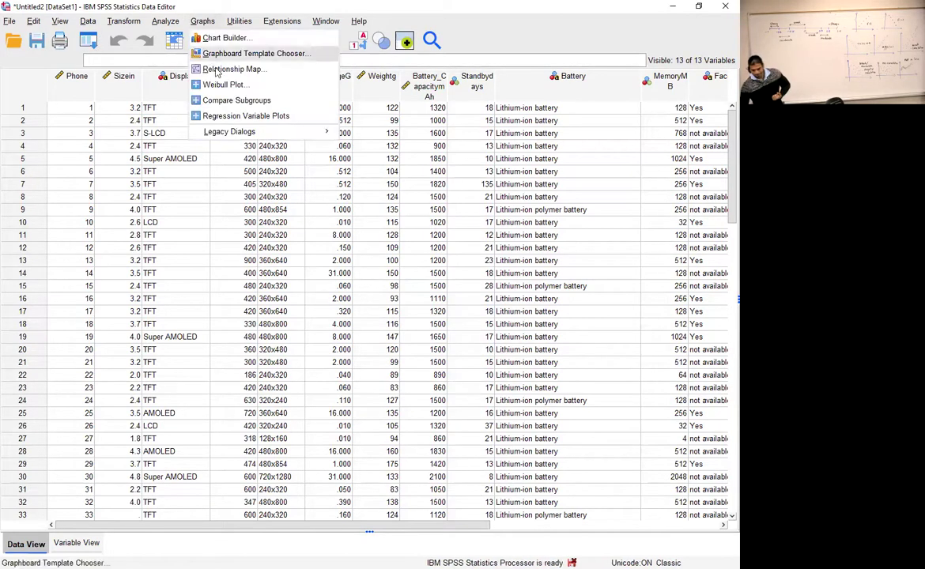
{"action": "mouse_move", "coordinate": [229, 131]}
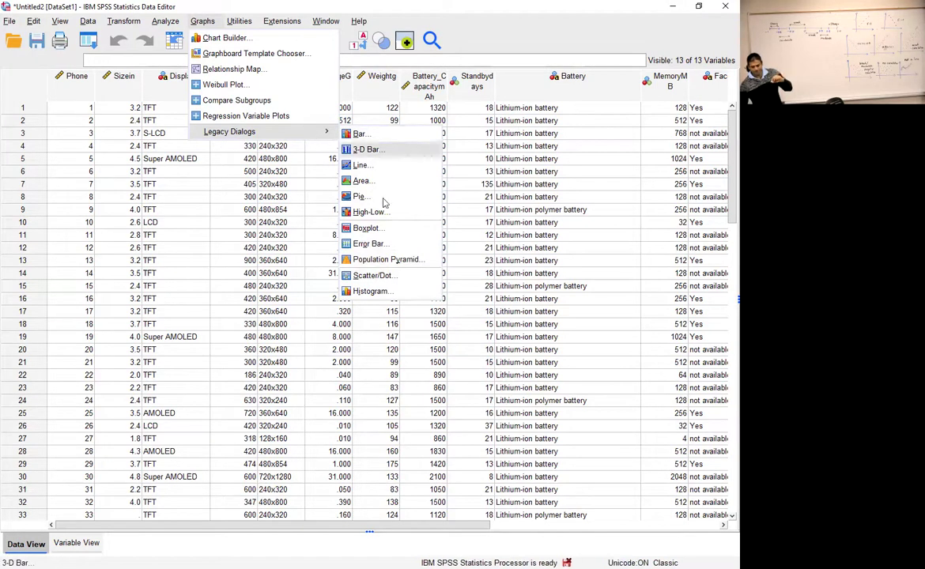
{"action": "left_click", "coordinate": [371, 275]}
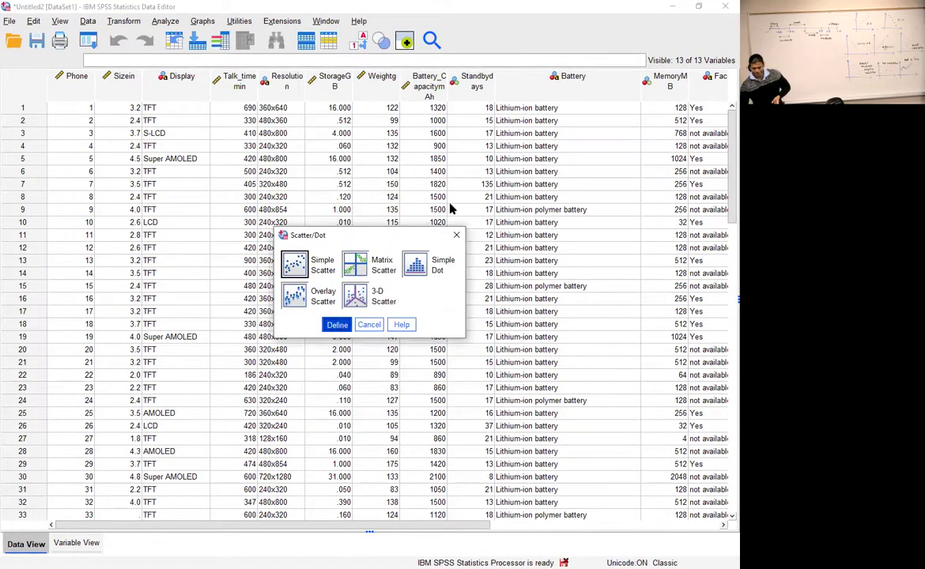
{"action": "key", "text": "Return"}
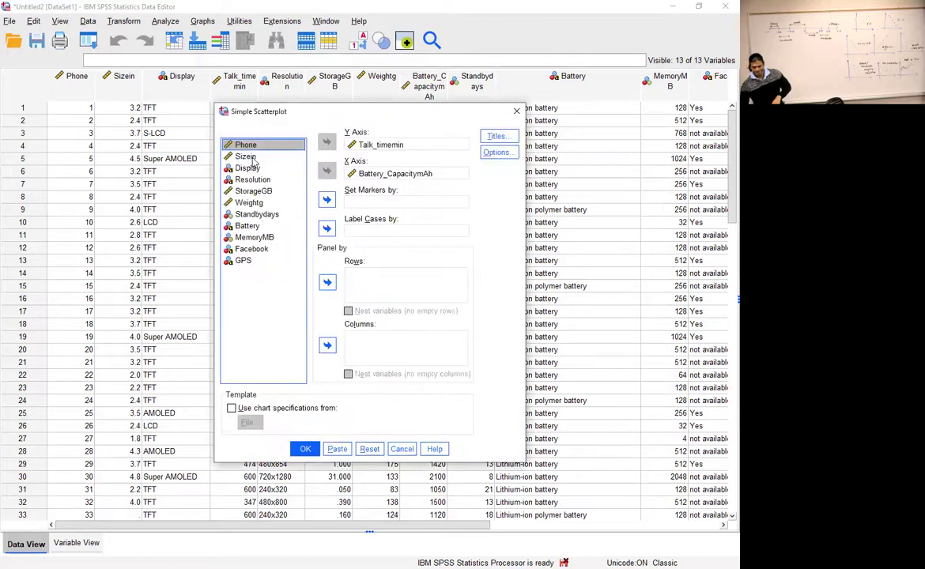
{"action": "left_click", "coordinate": [376, 144]}
{"action": "left_click", "coordinate": [326, 141]}
{"action": "left_click", "coordinate": [354, 173]}
{"action": "left_click", "coordinate": [327, 172]}
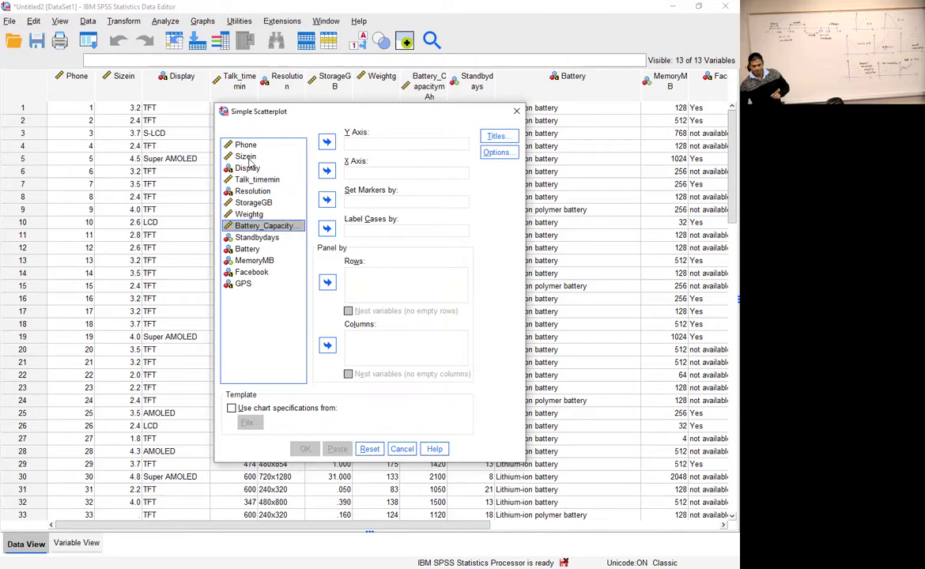
Assign Sizein to the X axis and Weightg to the Y axis of the simple scatterplot.
{"action": "left_click", "coordinate": [247, 157]}
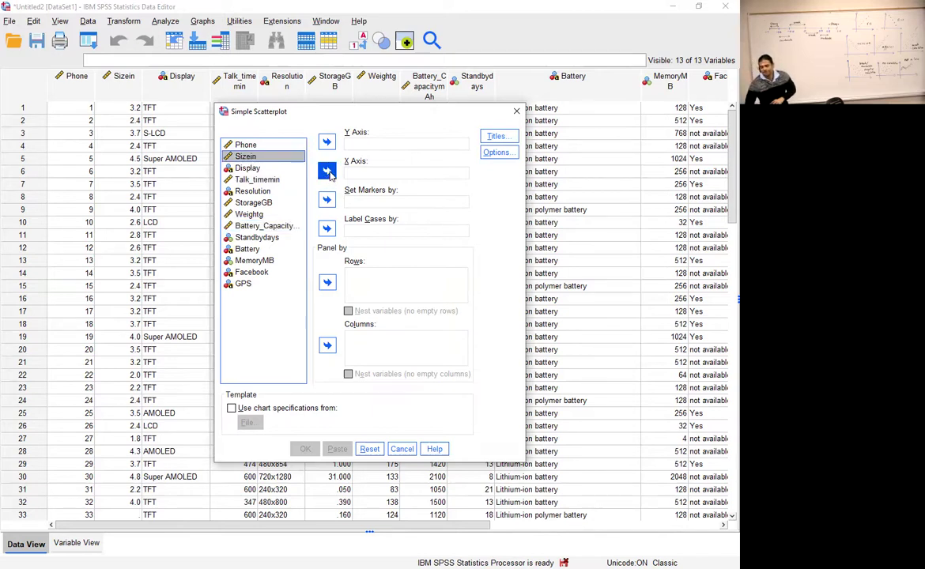
{"action": "left_click", "coordinate": [327, 171]}
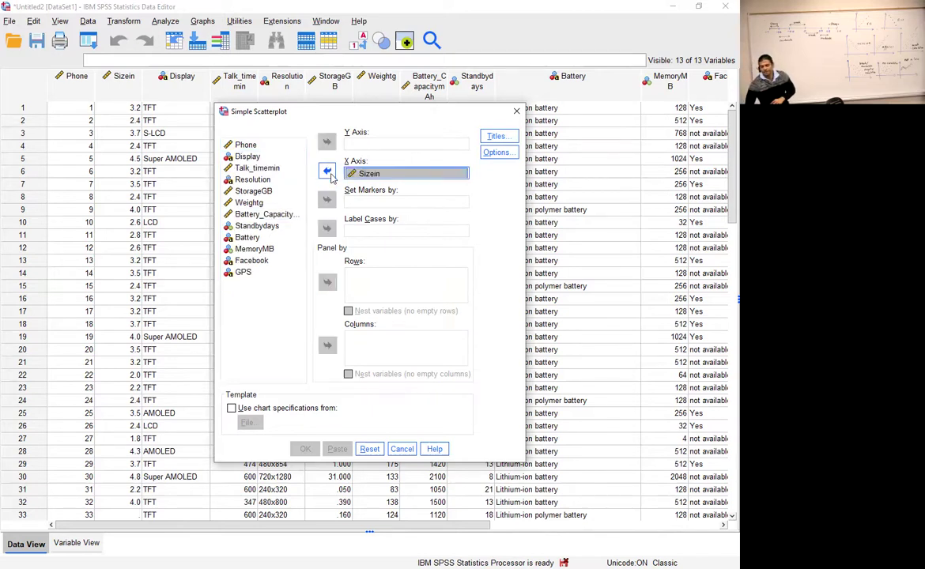
{"action": "left_click", "coordinate": [251, 203]}
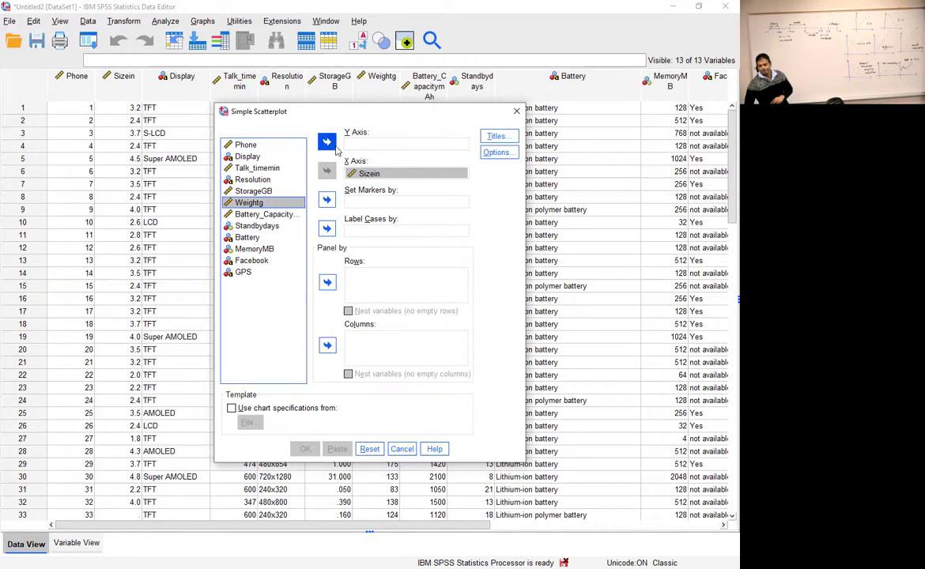
{"action": "left_click", "coordinate": [327, 142]}
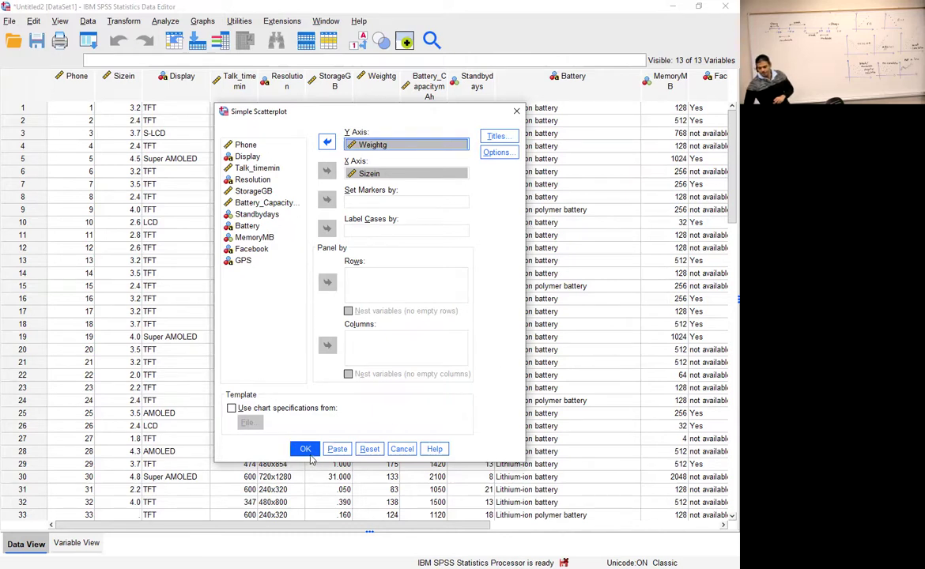
Replace the scatterplot's first title line with "Weight Vs Size" and generate the chart.
{"action": "left_click", "coordinate": [496, 136]}
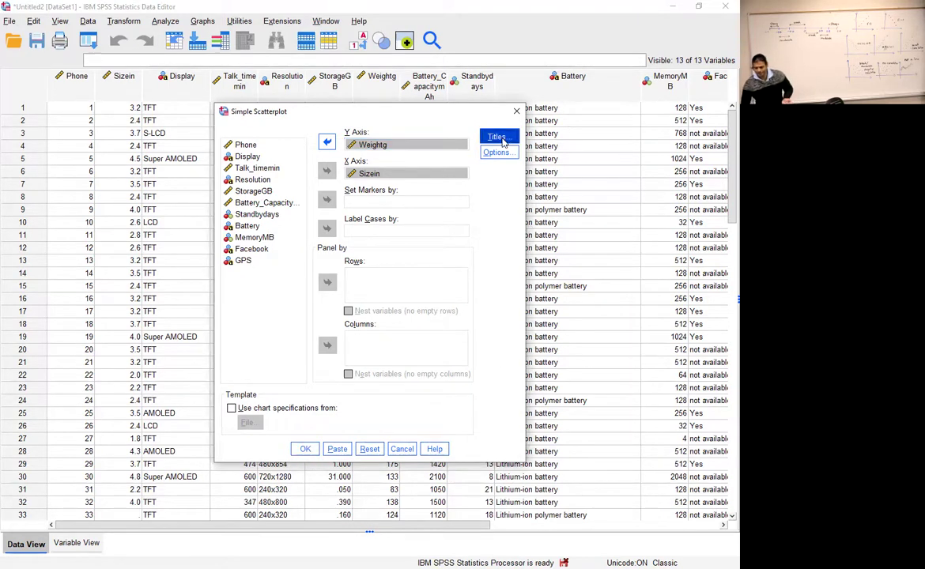
{"action": "left_click_drag", "start_coordinate": [395, 236], "coordinate": [284, 223]}
{"action": "left_click", "coordinate": [405, 236]}
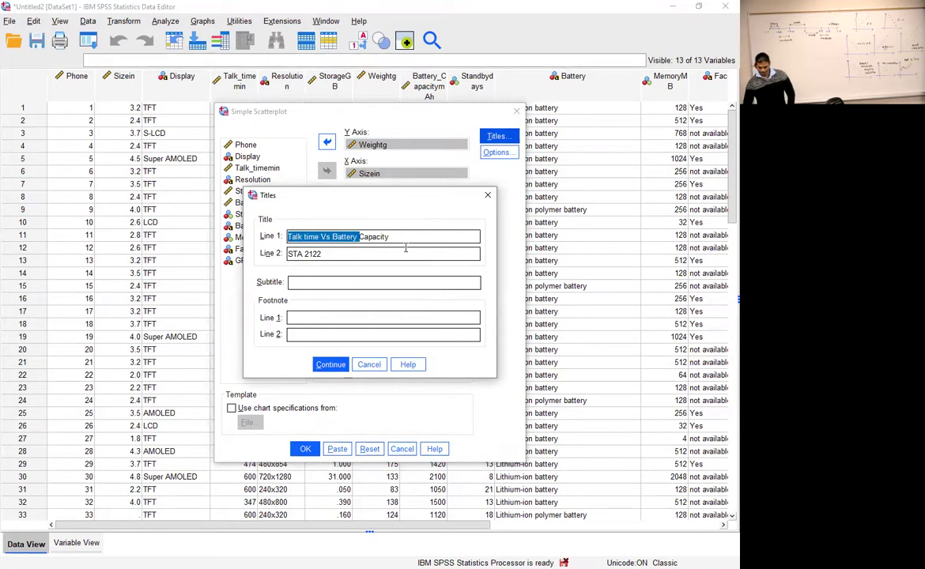
{"action": "left_click", "coordinate": [419, 237]}
{"action": "left_click_drag", "start_coordinate": [360, 236], "coordinate": [255, 219]}
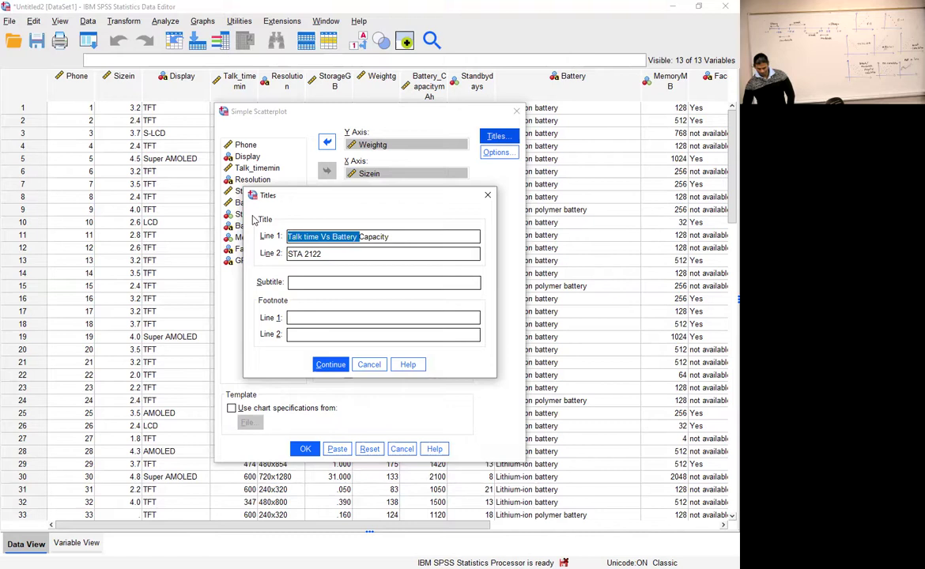
{"action": "key", "text": "Delete"}
{"action": "key", "text": "Delete"}
{"action": "key", "text": "Delete"}
{"action": "key", "text": "Delete"}
{"action": "key", "text": "Delete"}
{"action": "key", "text": "Delete"}
{"action": "key", "text": "Delete"}
{"action": "key", "text": "Delete"}
{"action": "key", "text": "Delete"}
{"action": "key", "text": "Delete"}
{"action": "type", "text": "Weigh"}
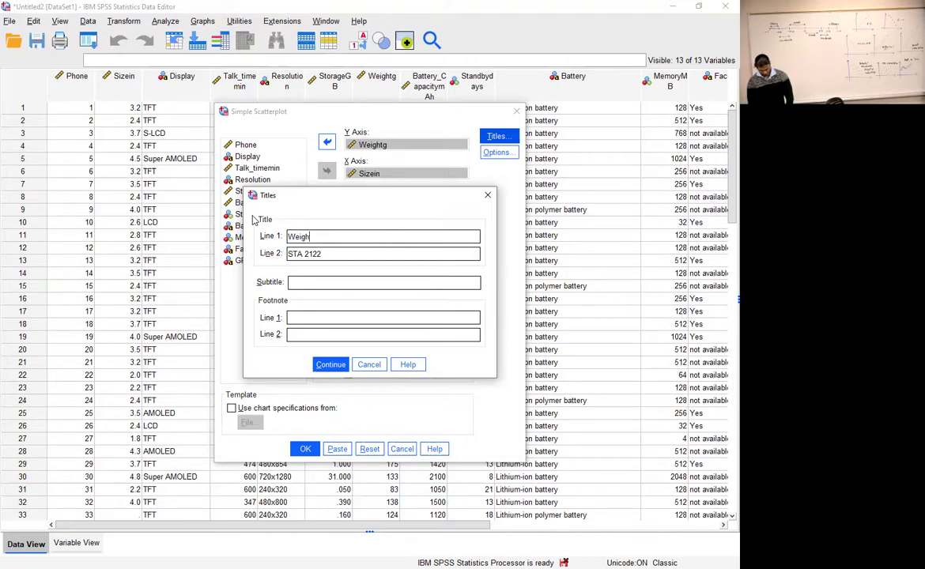
{"action": "type", "text": "t Vs Sizwe"}
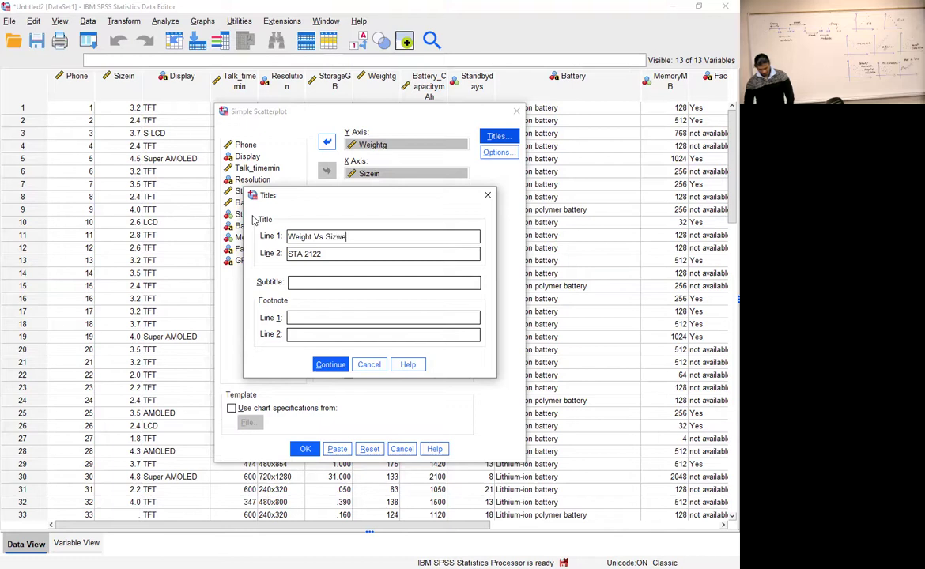
{"action": "key", "text": "BackSpace"}
{"action": "key", "text": "BackSpace"}
{"action": "type", "text": "e"}
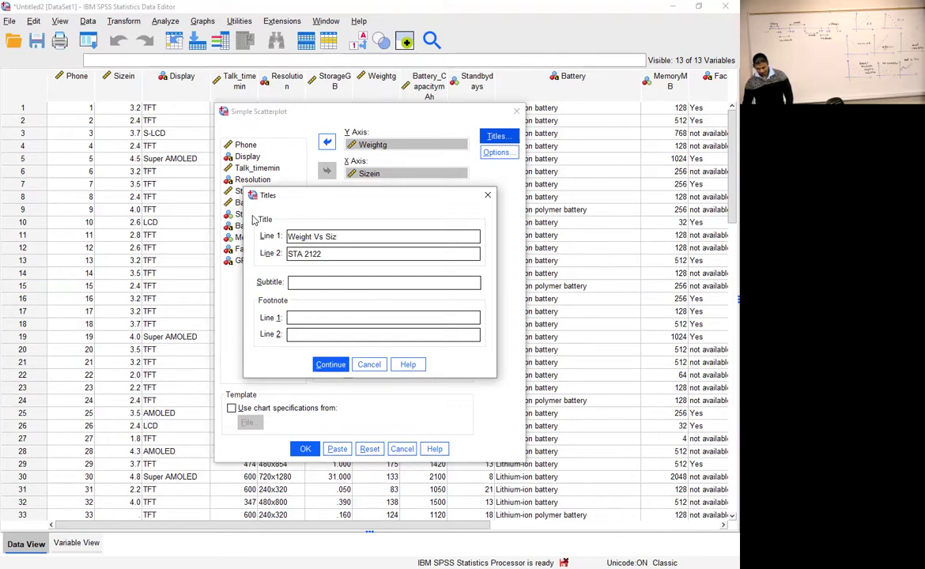
{"action": "left_click", "coordinate": [335, 368]}
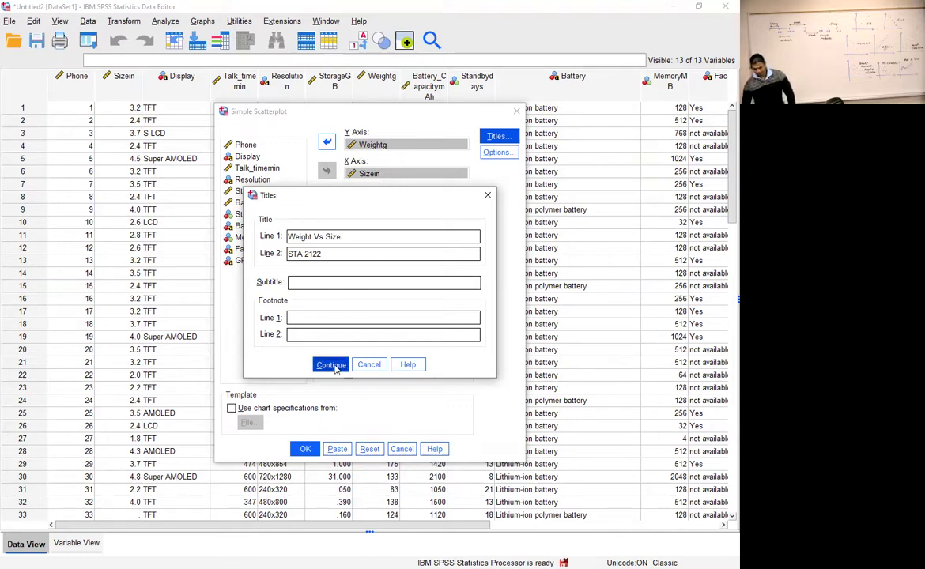
{"action": "left_click", "coordinate": [303, 450]}
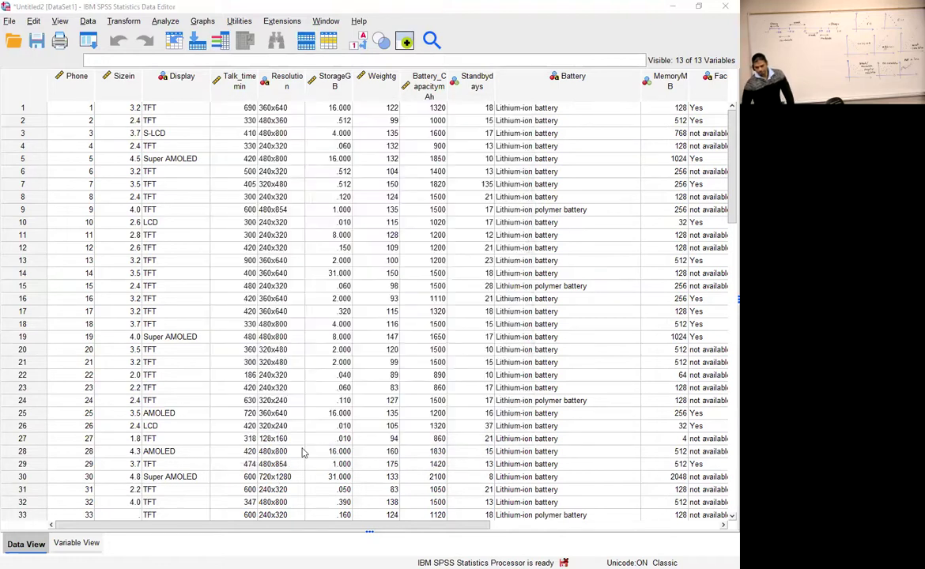